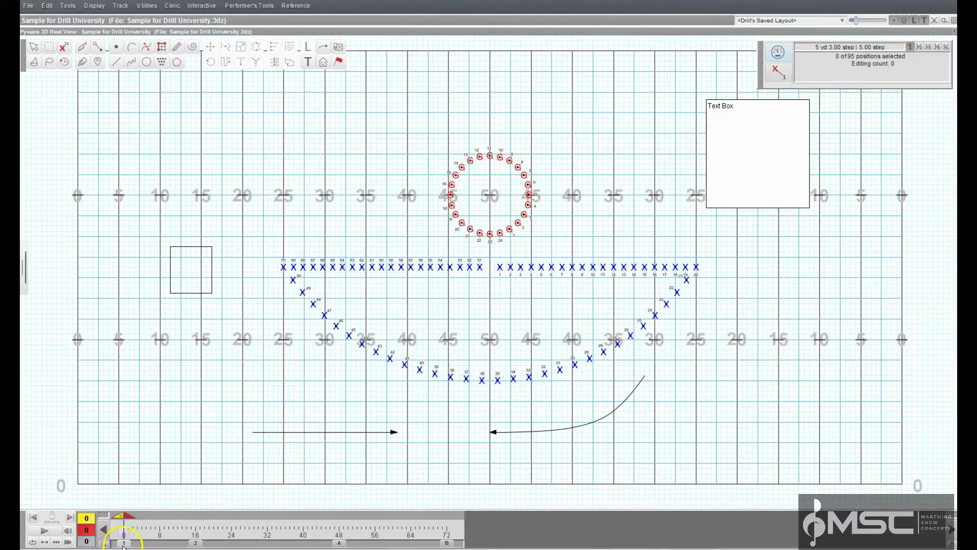
- Step through page 2, sets A and B, then back to page 2 at count 16
click(197, 544)
click(339, 543)
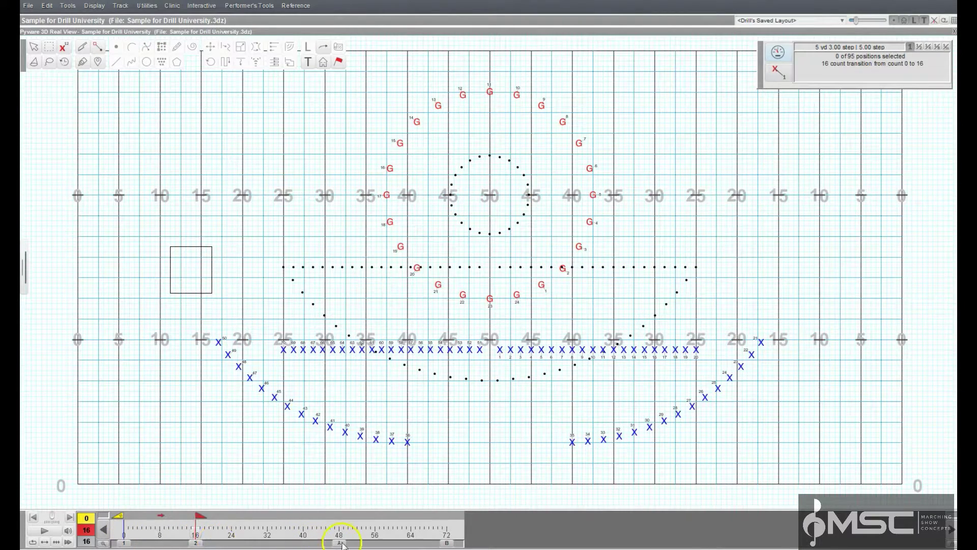
click(448, 543)
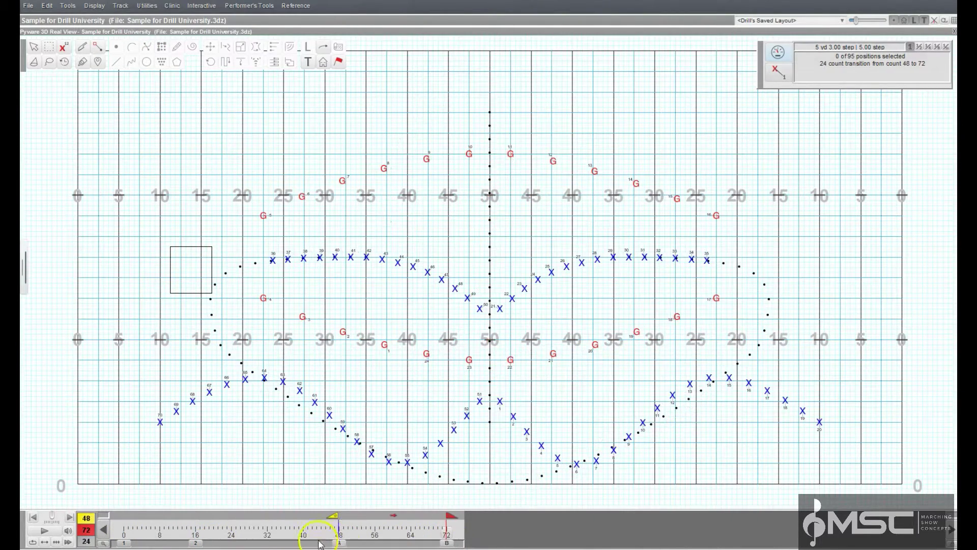
click(197, 543)
click(238, 451)
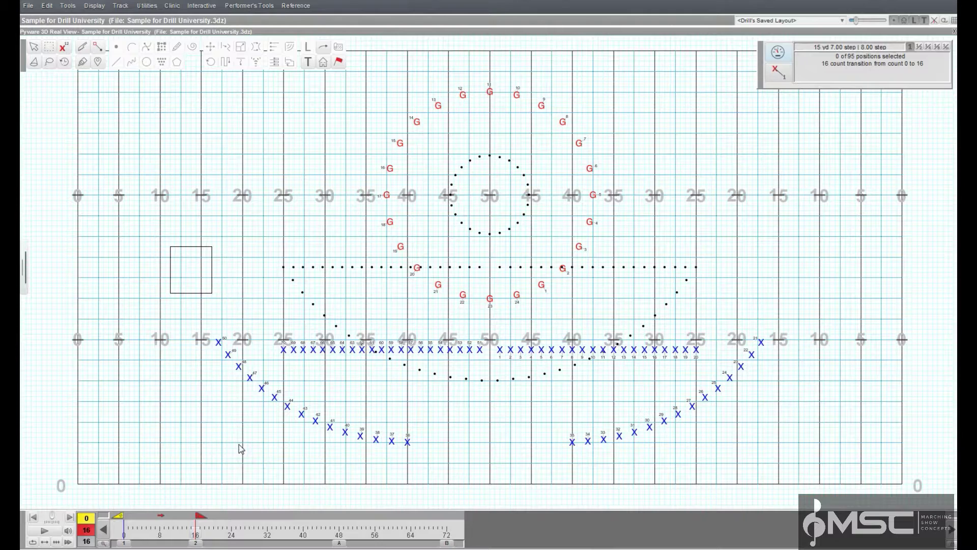
- Open the Count Editor's Shorten / Lengthen Transition dialog for the 16-count transition
click(152, 7)
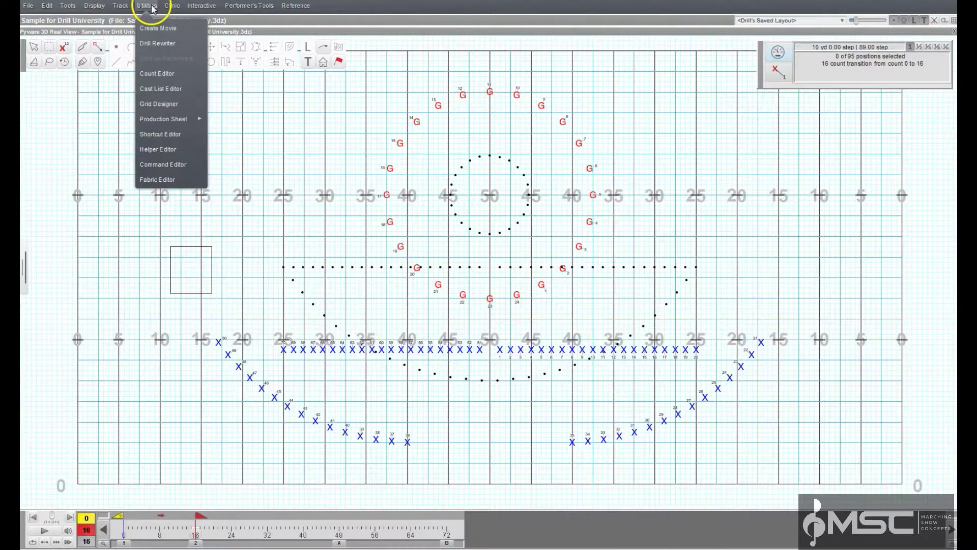
click(163, 75)
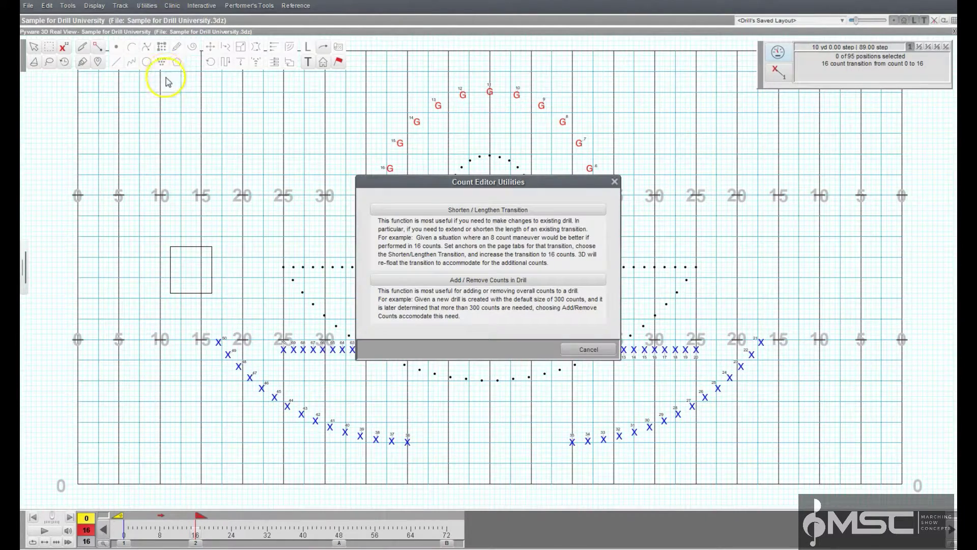
click(458, 210)
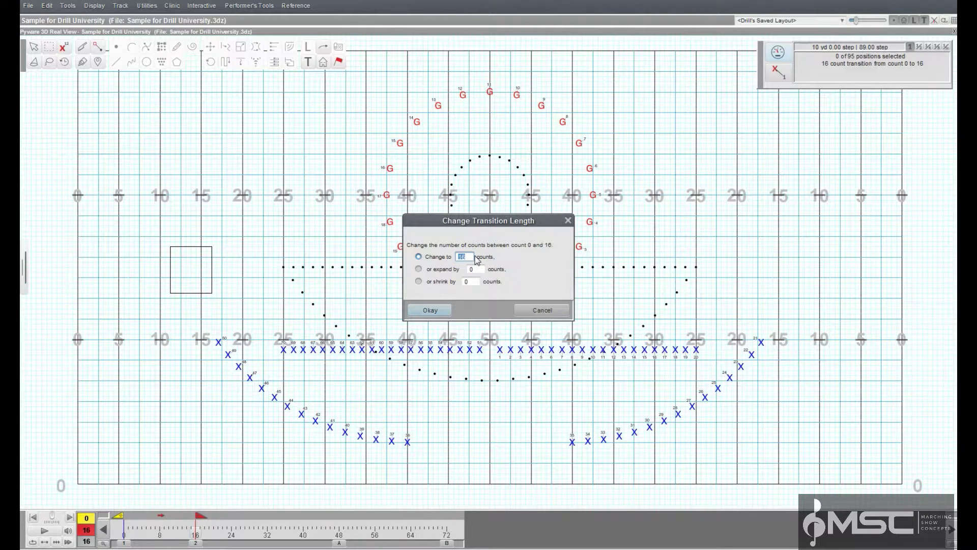
- Try changing the transition to 8 counts, then shrinking it by 8 counts
text(8)
click(418, 281)
double_click(469, 281)
text(8)
- Try a 24-count length and an 8-count expansion, then cancel without applying
click(431, 258)
double_click(463, 257)
text(24)
click(442, 270)
double_click(483, 269)
text(8)
click(542, 312)
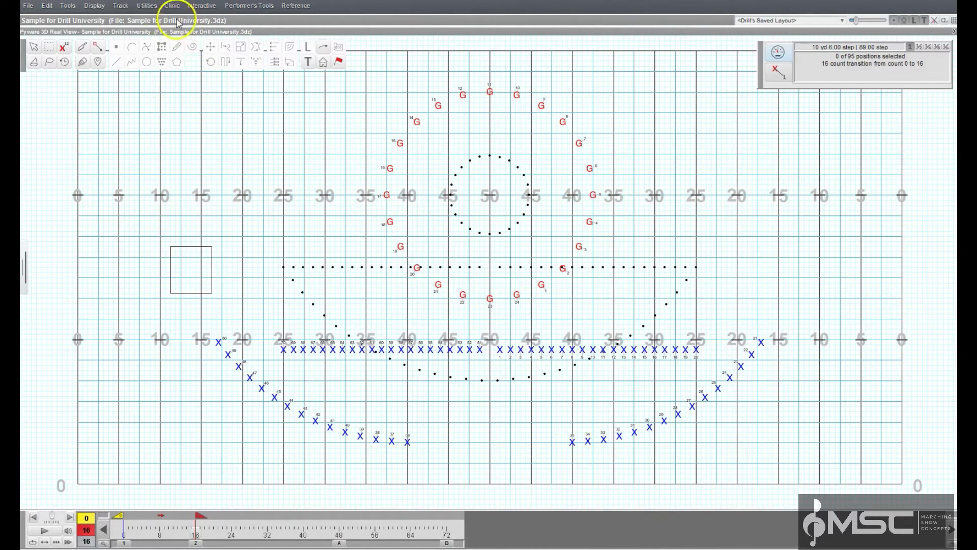
- Open the Count Editor's Add / Remove Counts in Drill dialog
click(147, 6)
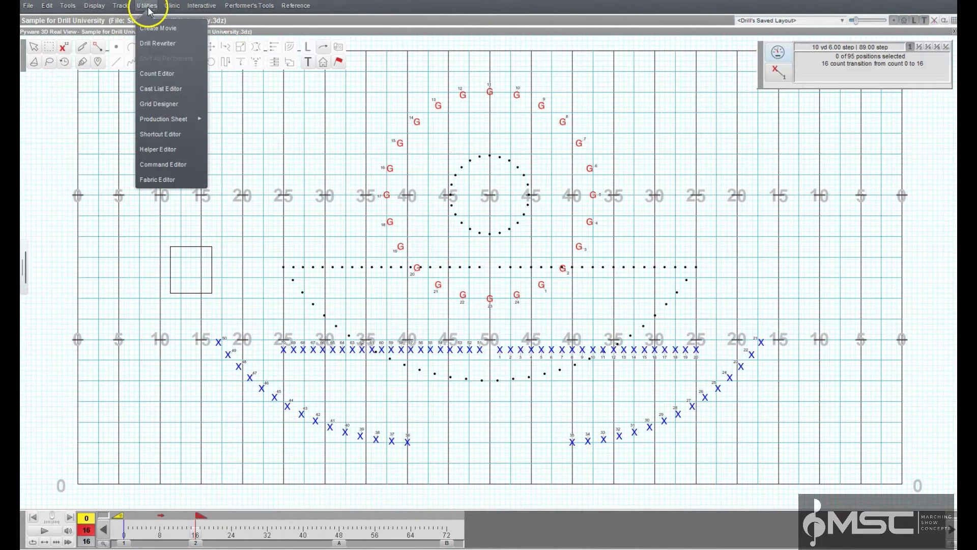
click(157, 74)
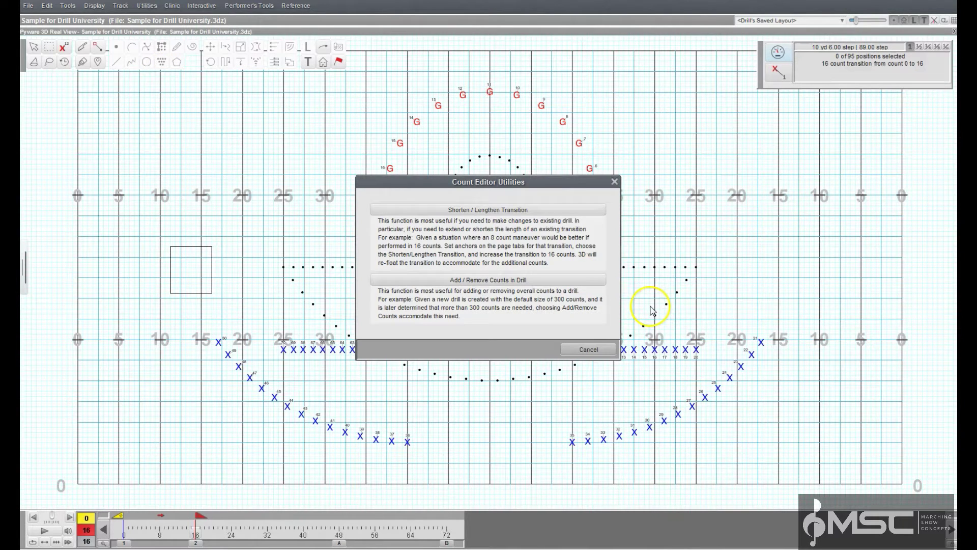
click(593, 281)
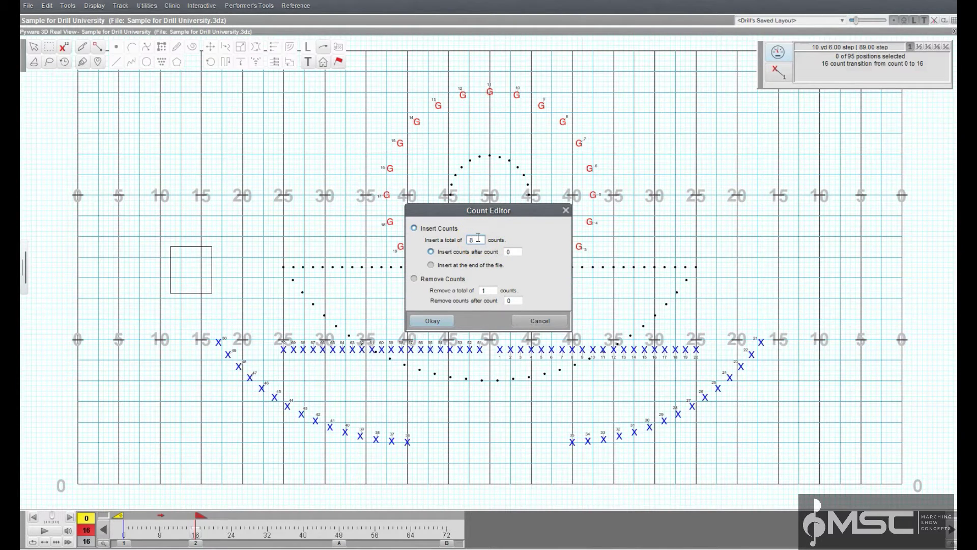
- Set the counts to be inserted at the end of the file
click(512, 251)
double_click(514, 251)
key(shift+Tab)
key(Tab)
click(501, 266)
- Switch to Remove Counts and enter 16 as the number to remove
click(453, 279)
click(491, 289)
text(16)
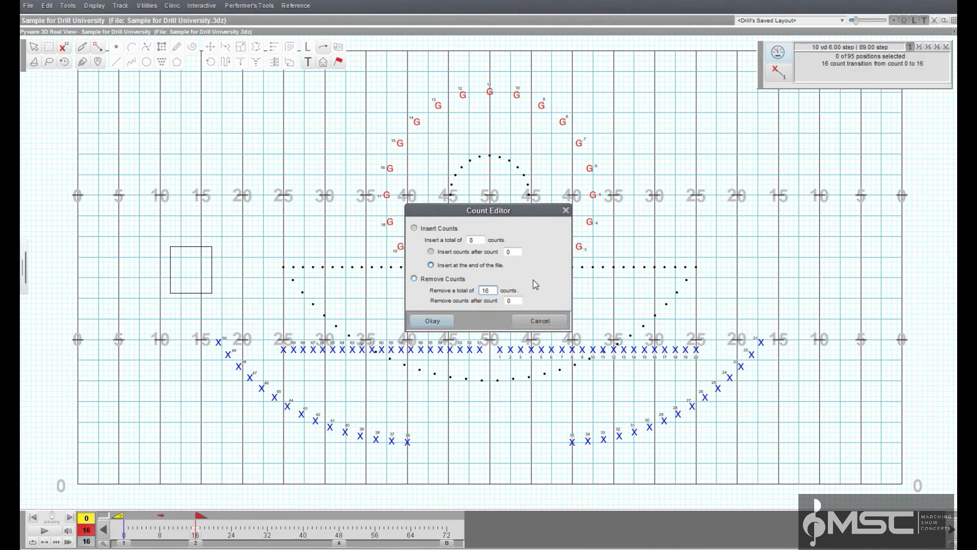